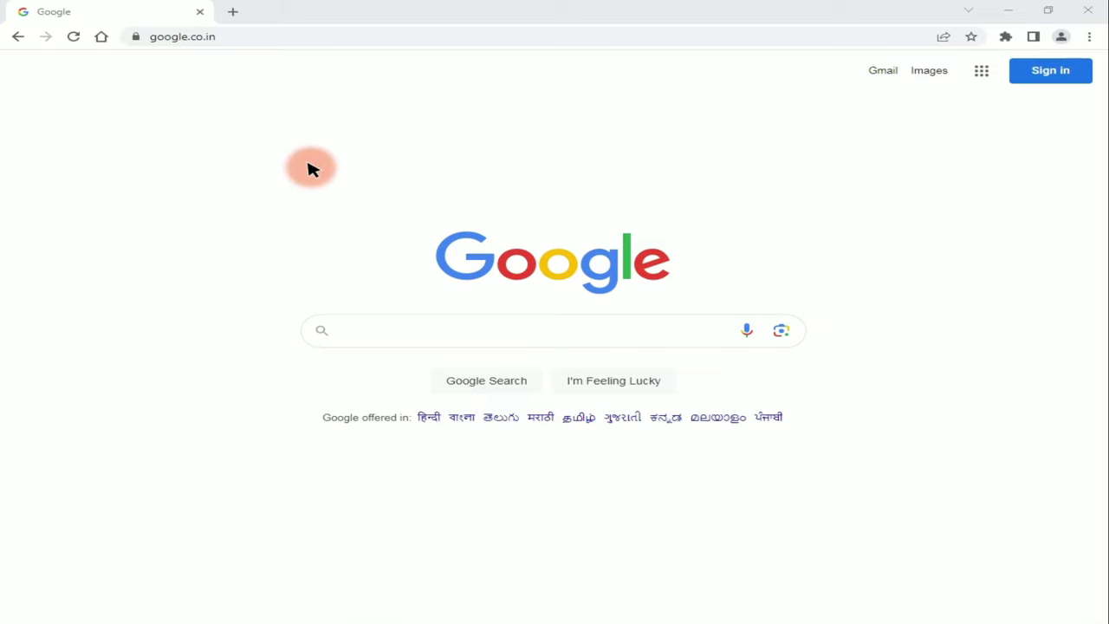
# Open the Goods and Services Tax portal at gst.gov.in.
pyautogui.click(321, 41)
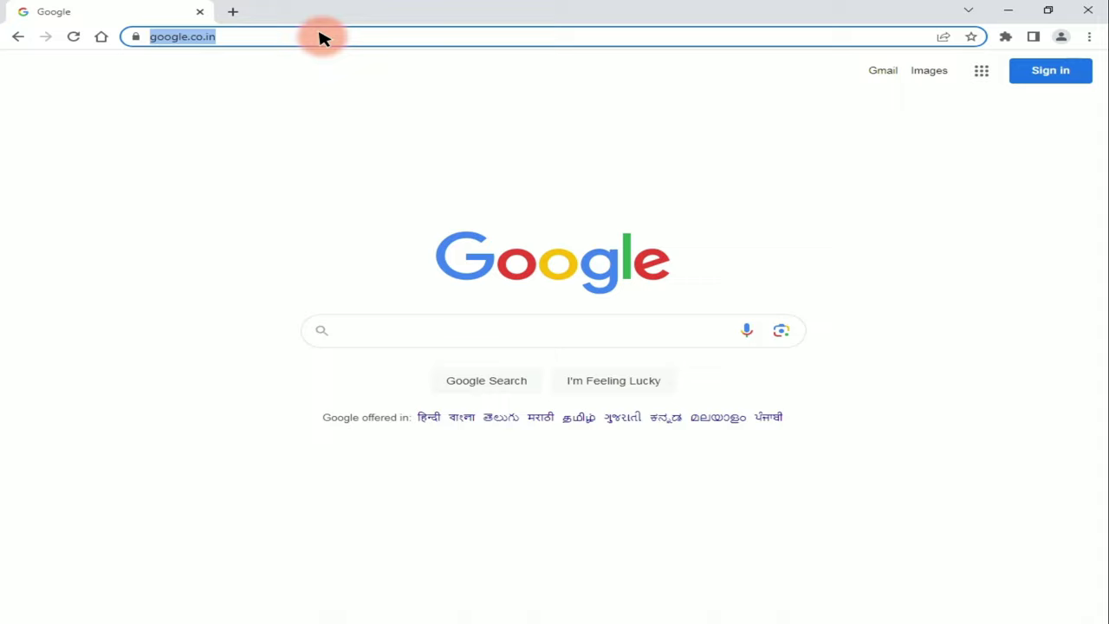
pyautogui.write('g')
pyautogui.write('st')
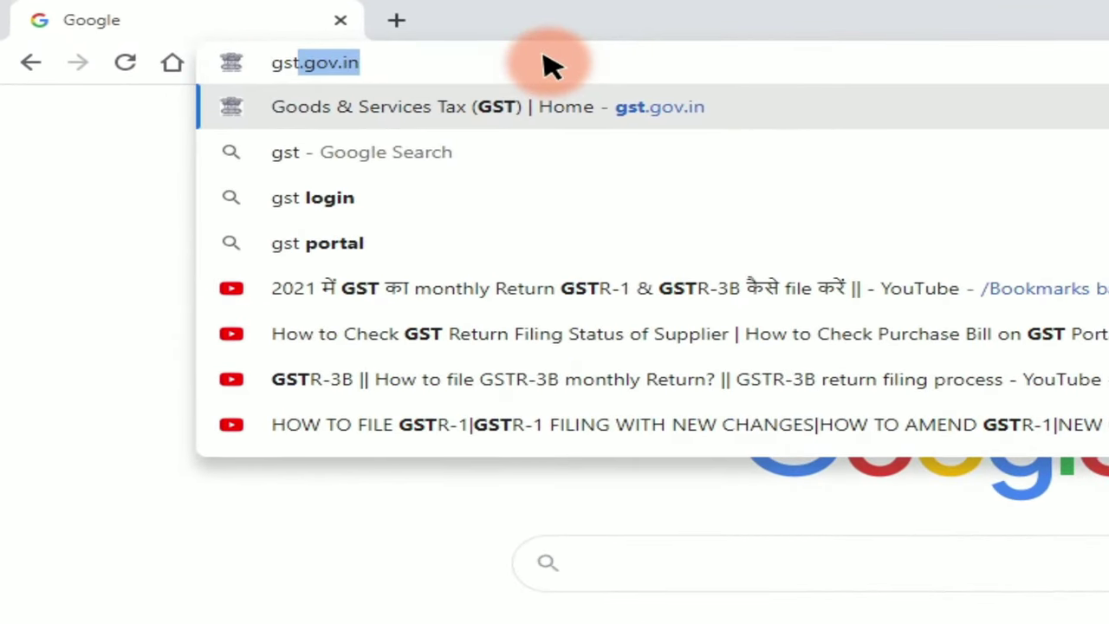
pyautogui.write('.')
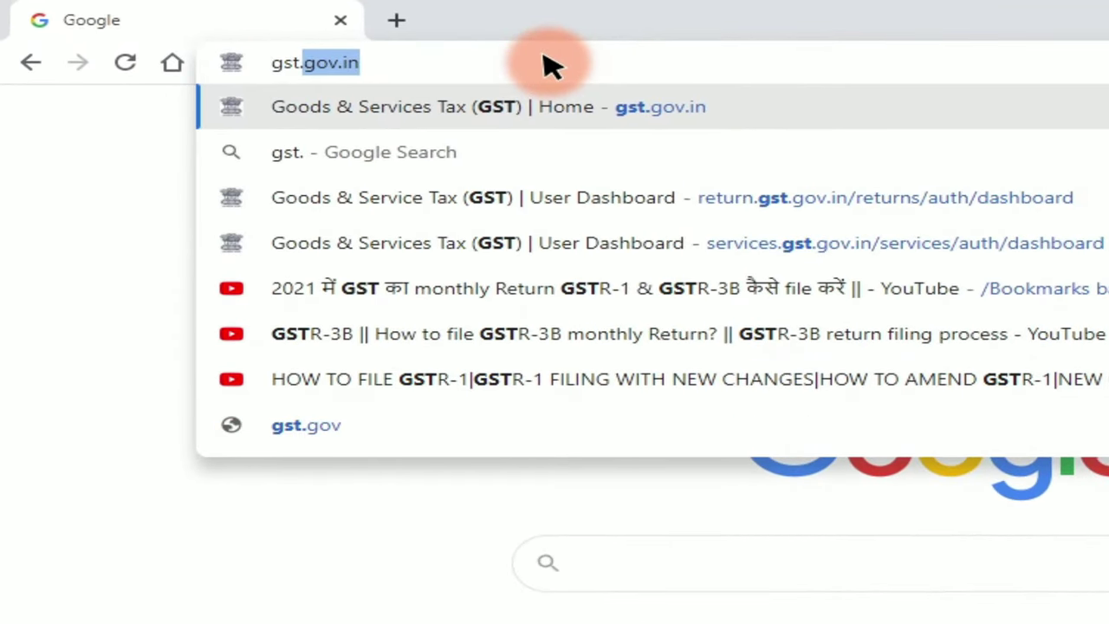
pyautogui.write('gov.in')
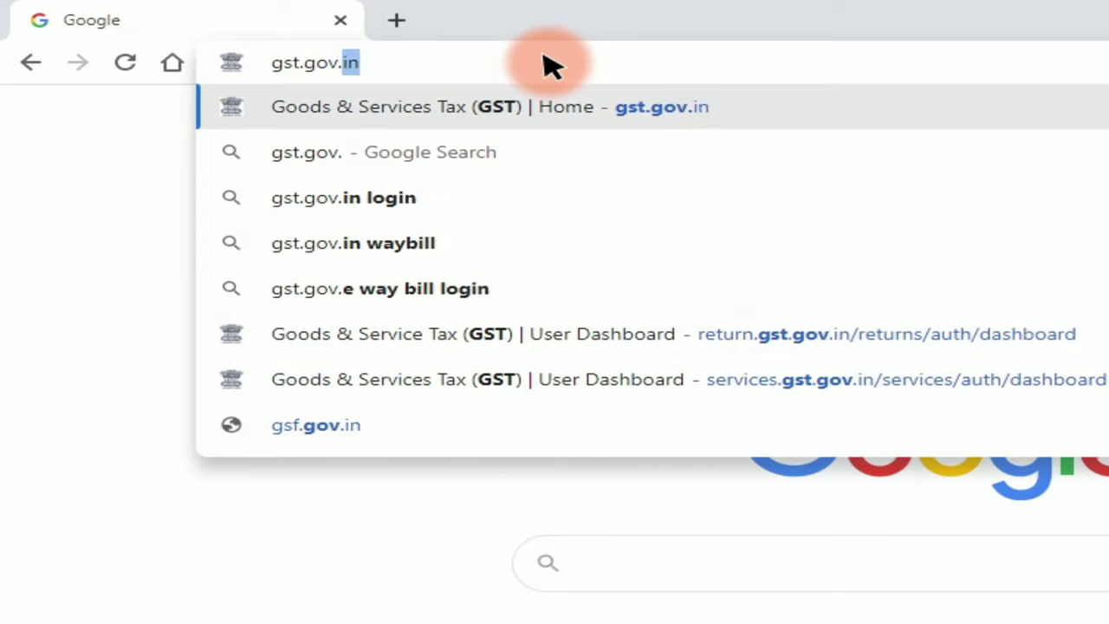
pyautogui.press('Return')
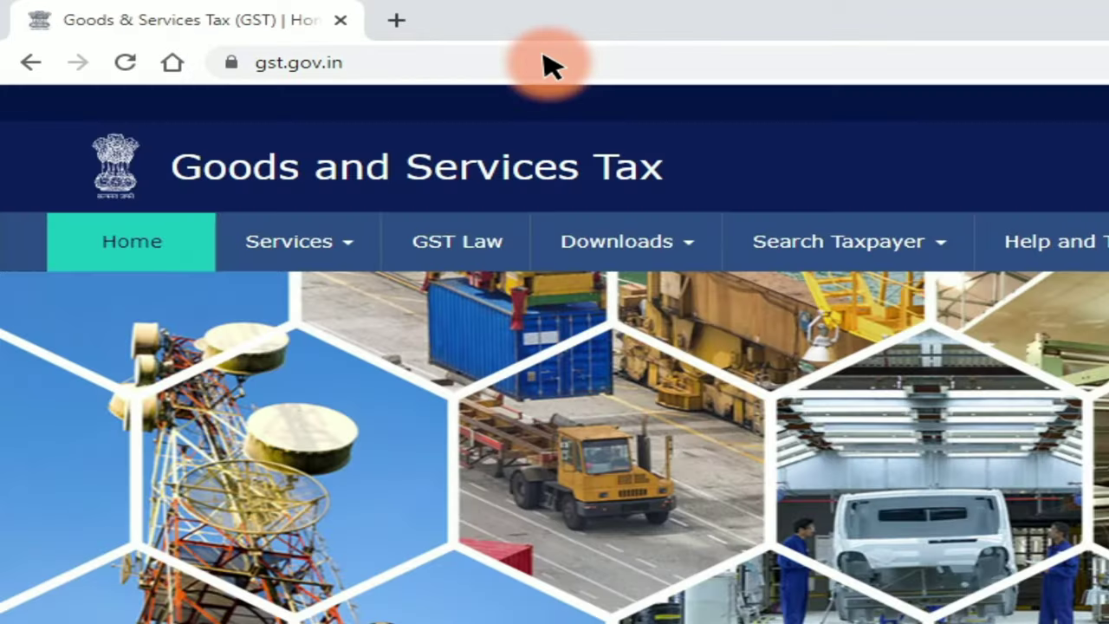
# Log in to the GST portal by entering the taxpayer's username and account password.
pyautogui.scroll(-3, 260, 433)
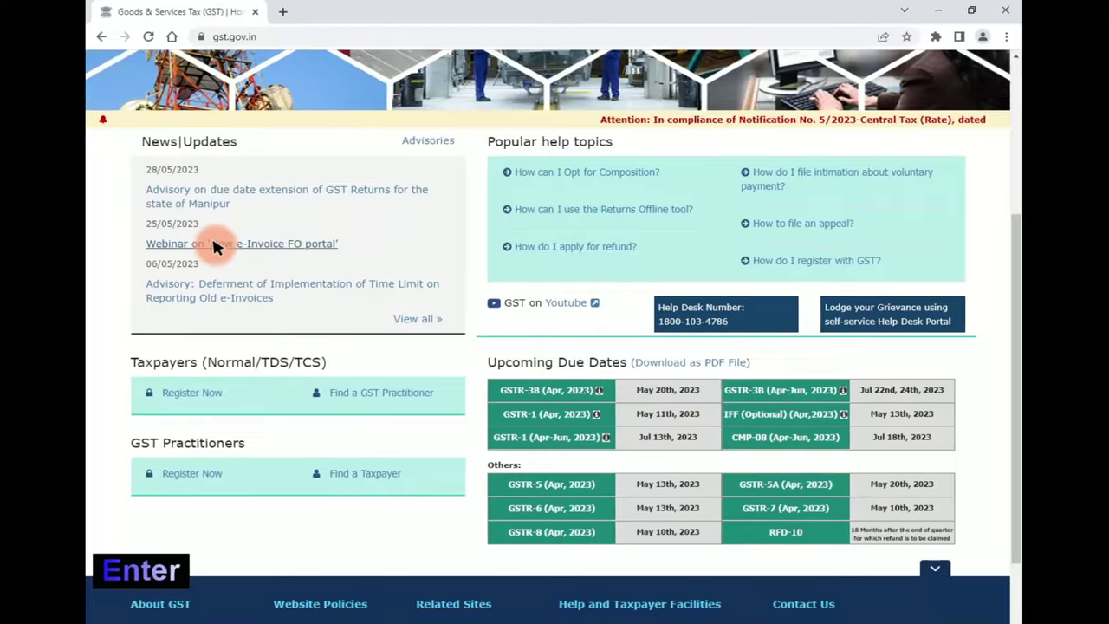
pyautogui.scroll(-5, 212, 247)
pyautogui.scroll(10, 398, 230)
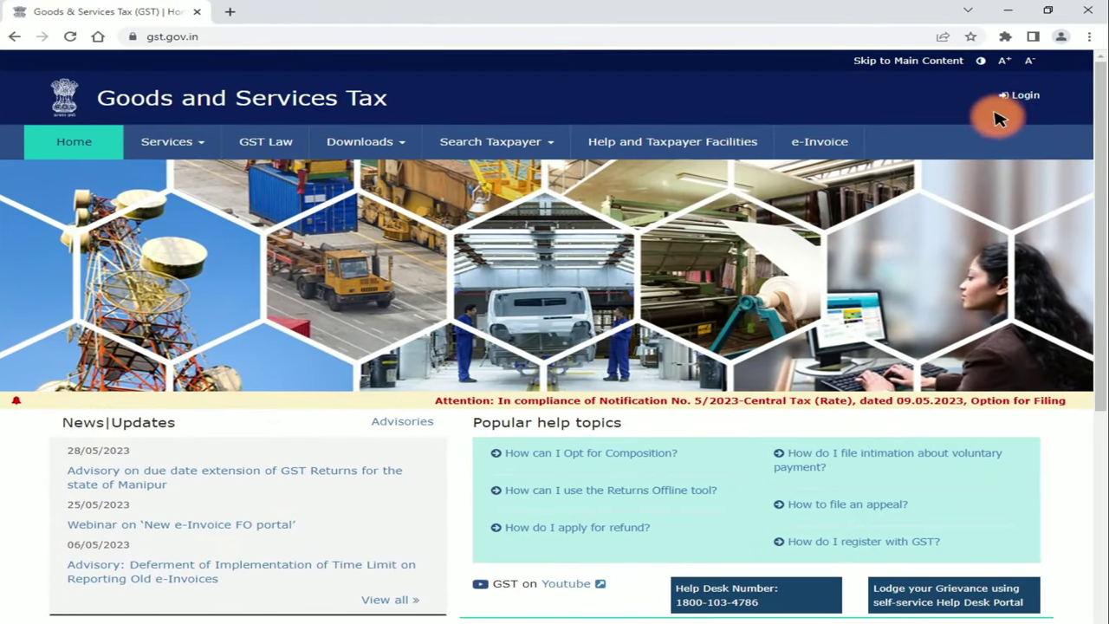
pyautogui.click(1024, 96)
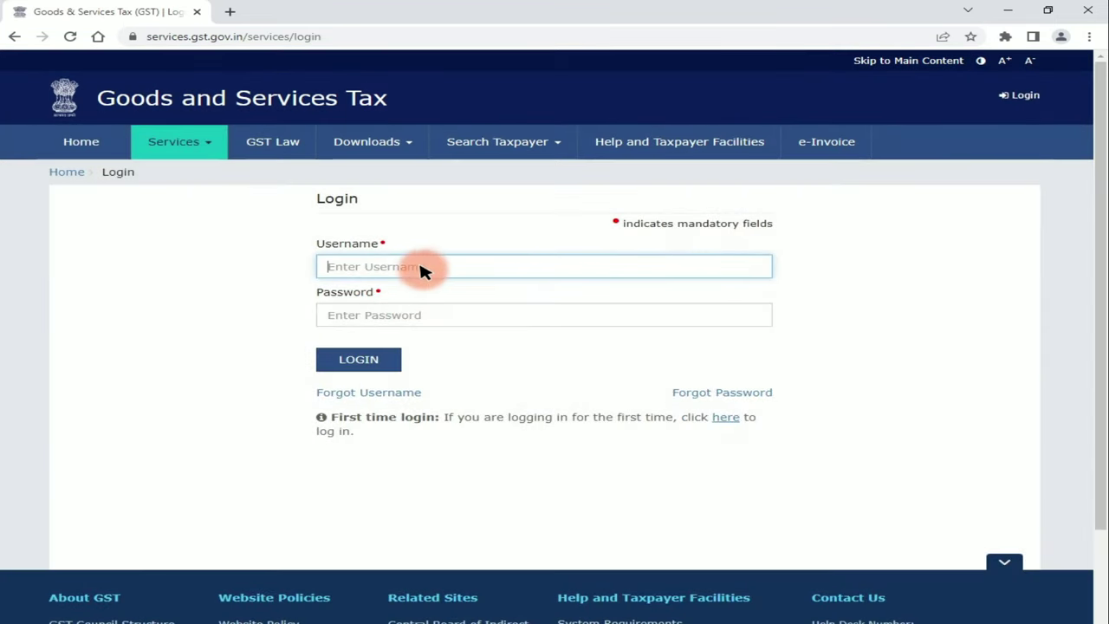
pyautogui.click(398, 317)
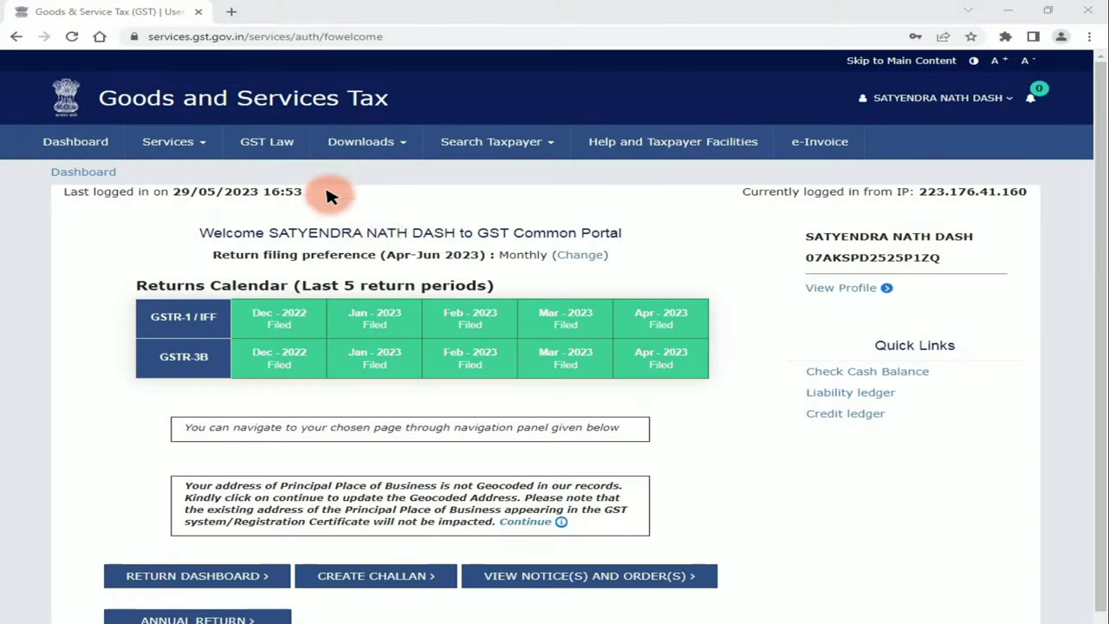
# Go to the taxpayer dashboard and open the File Returns page.
pyautogui.scroll(-1, 539, 232)
pyautogui.scroll(1, 539, 232)
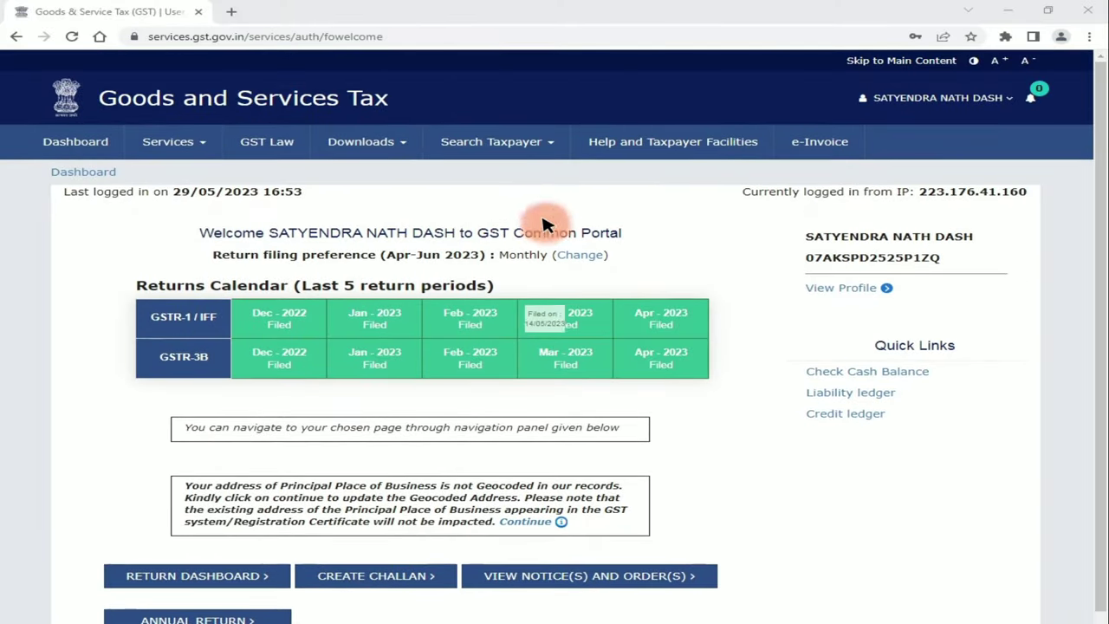
pyautogui.click(86, 145)
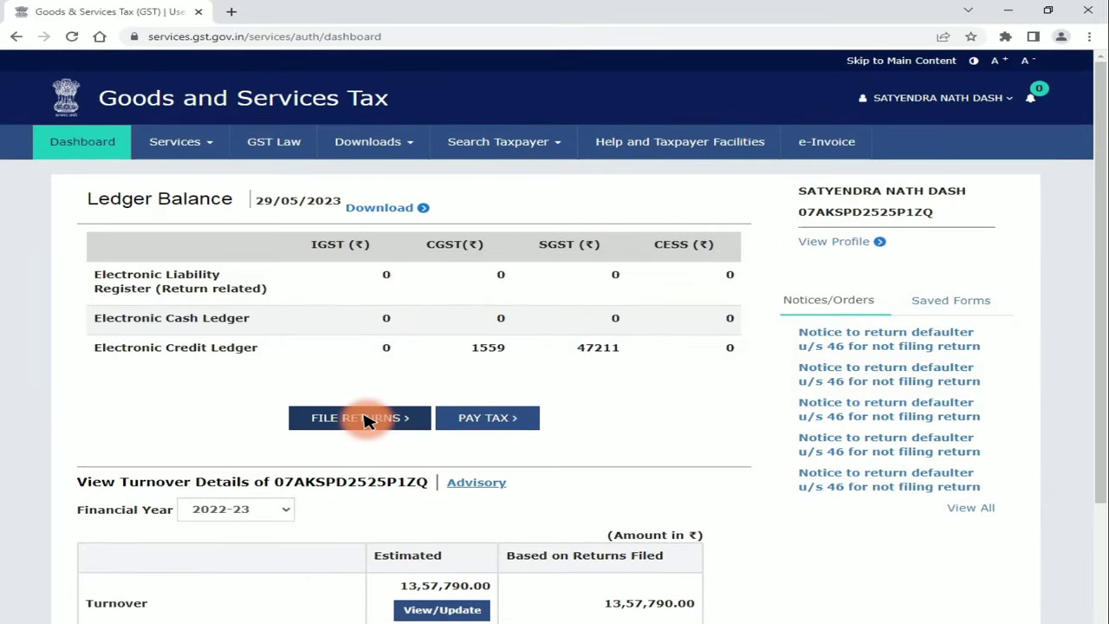
pyautogui.click(364, 419)
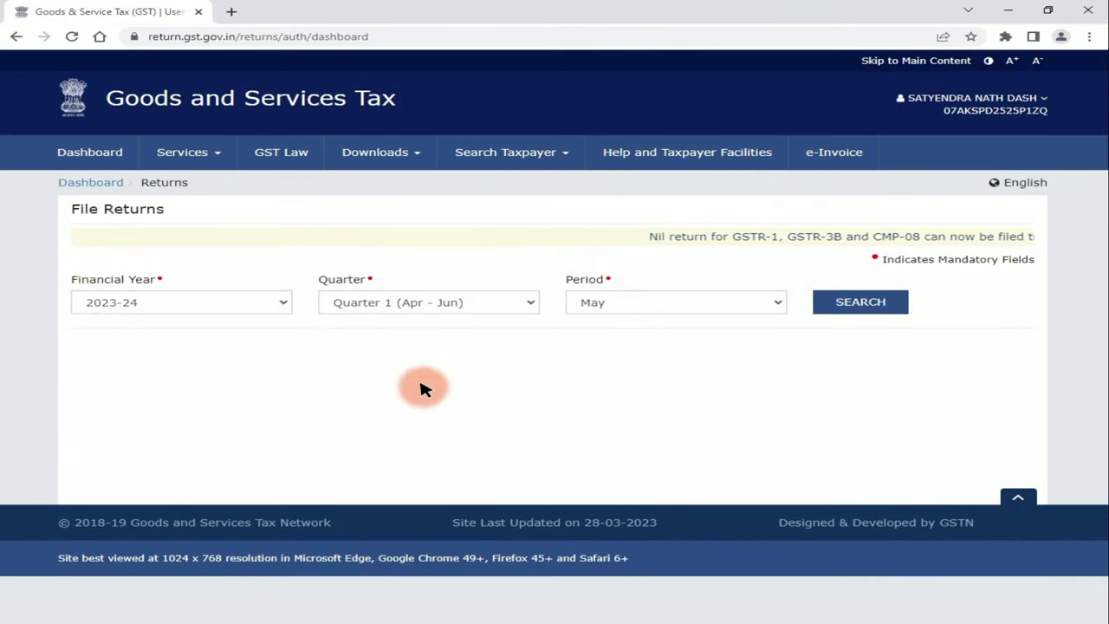
# Select financial year 2023-24 and Quarter 1 (Apr - Jun) for the returns search.
pyautogui.click(178, 303)
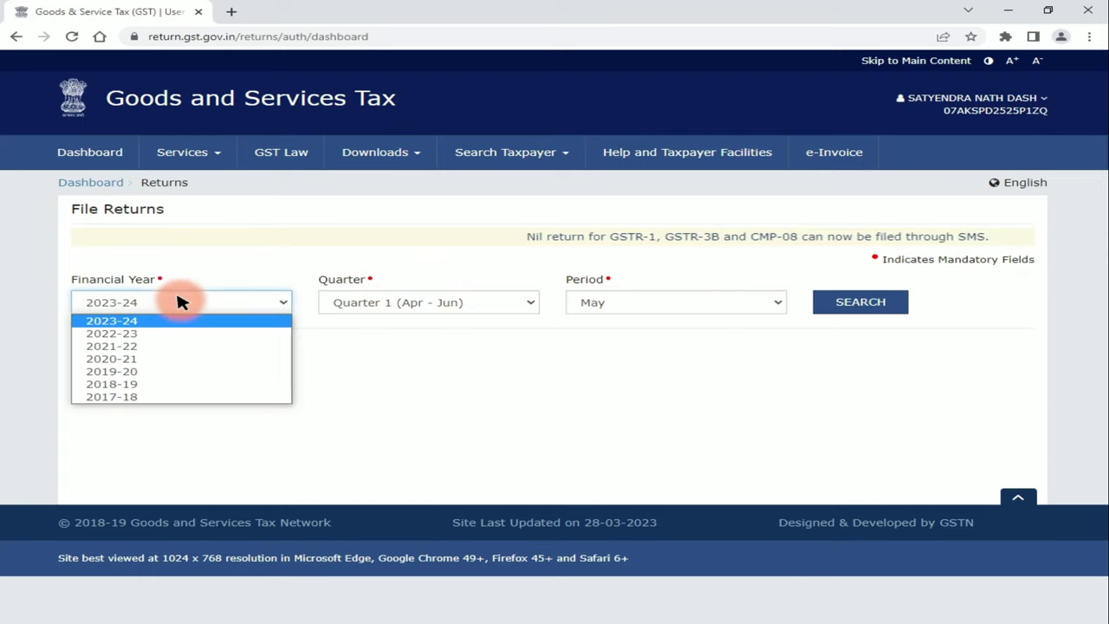
pyautogui.click(198, 237)
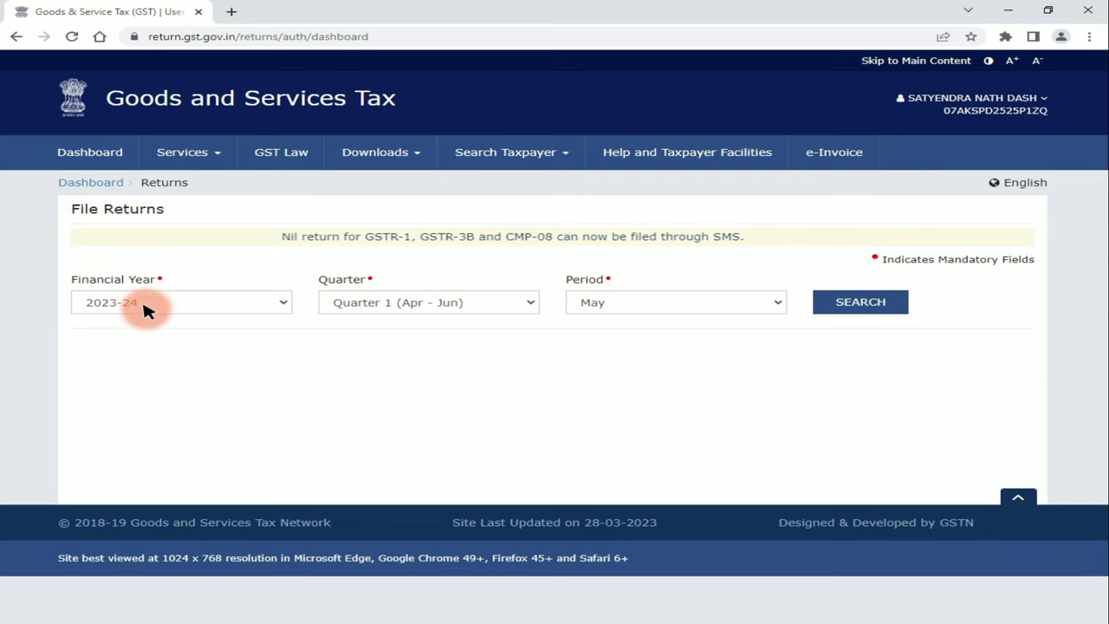
pyautogui.click(381, 302)
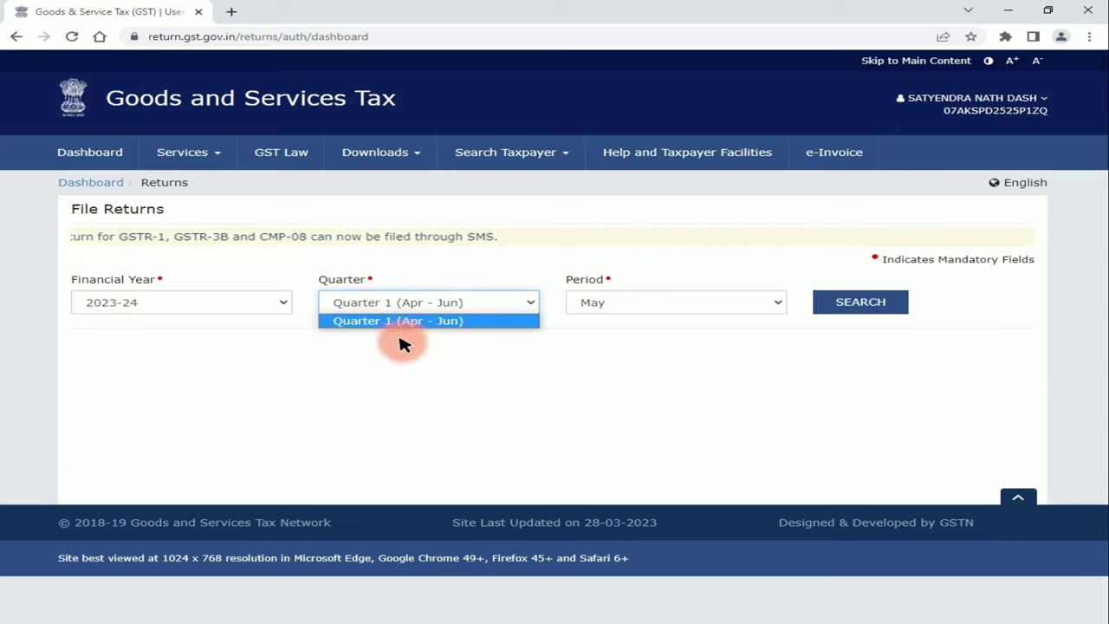
pyautogui.click(425, 324)
pyautogui.click(451, 310)
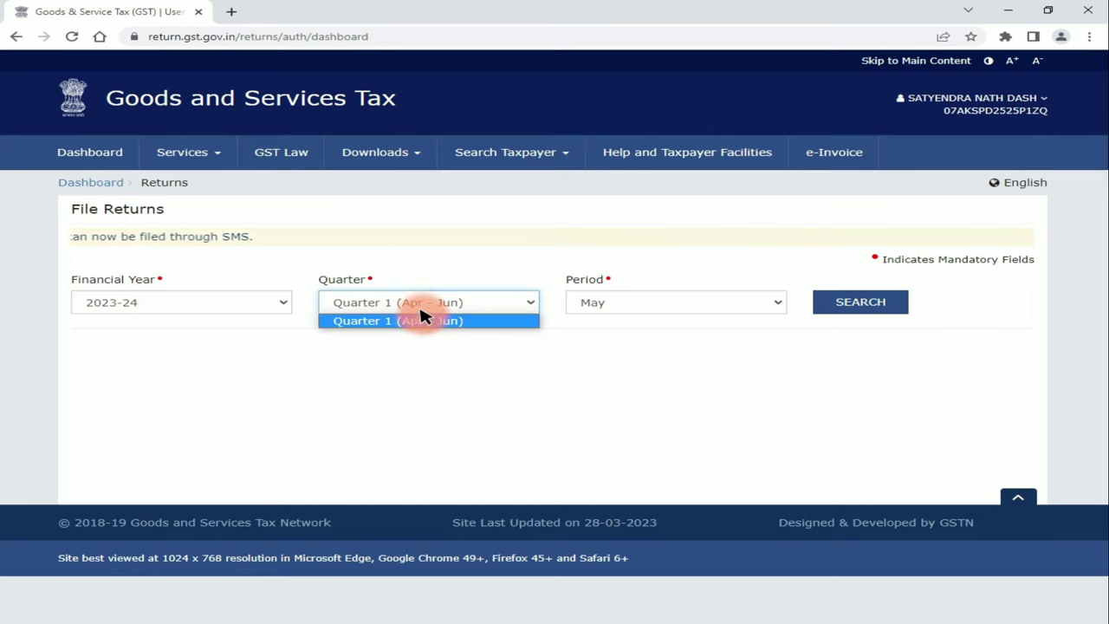
pyautogui.click(424, 324)
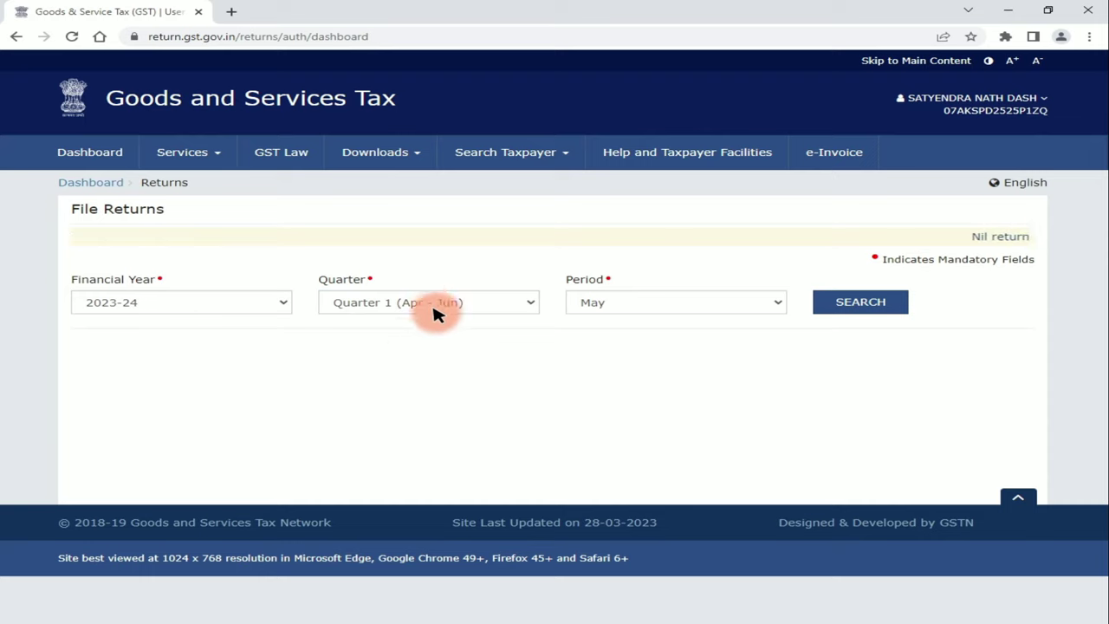
# Set the return period to April and search for that month's returns.
pyautogui.click(669, 303)
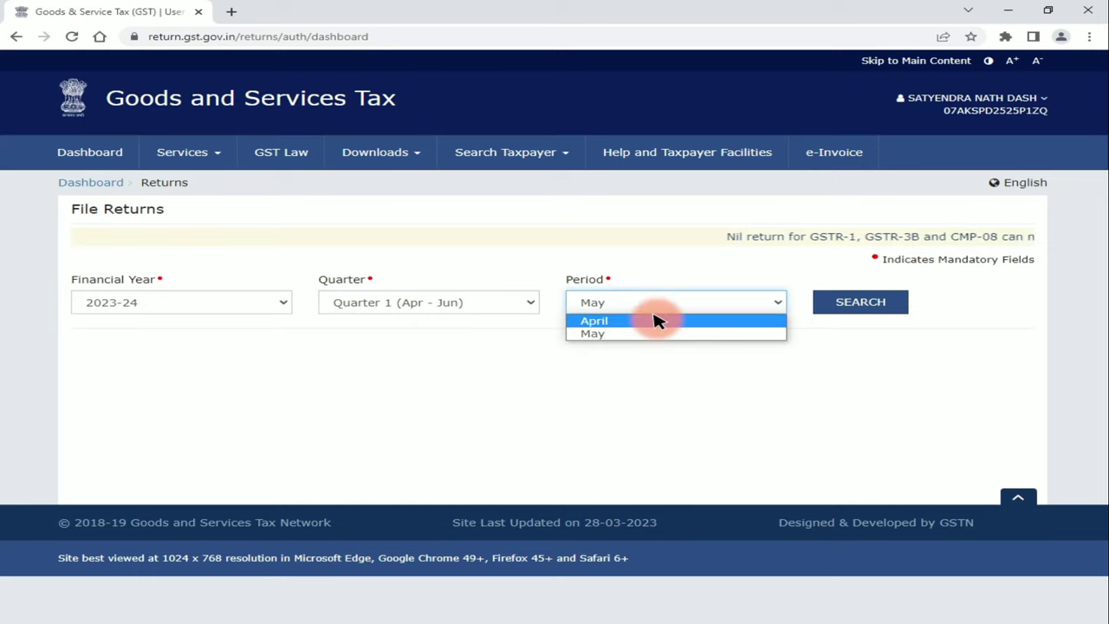
pyautogui.click(656, 321)
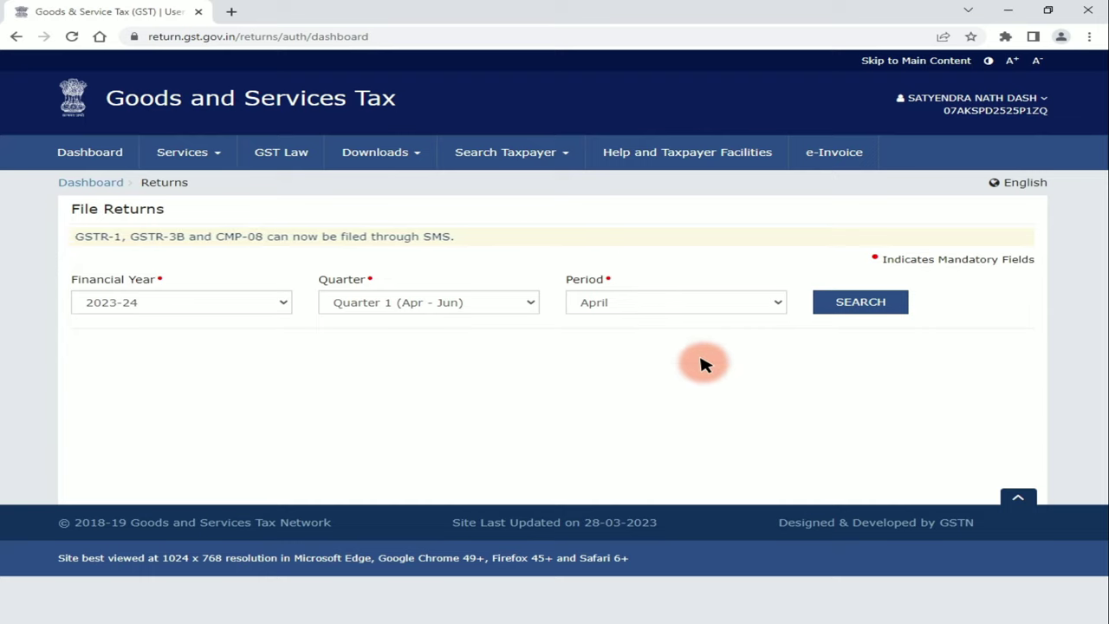
pyautogui.click(663, 309)
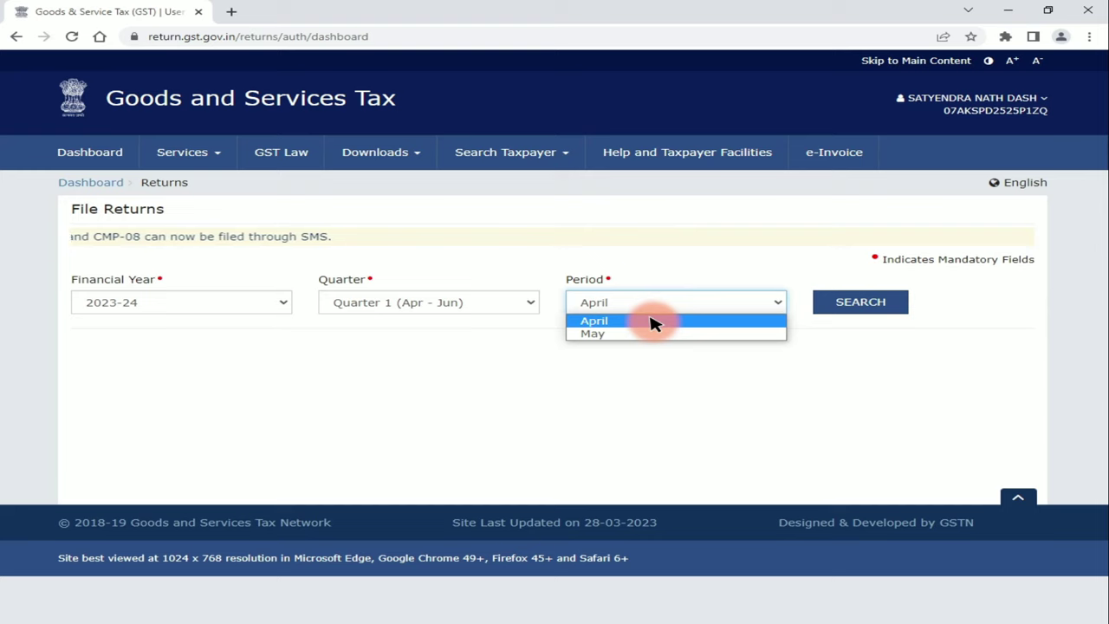
pyautogui.click(654, 323)
pyautogui.click(853, 303)
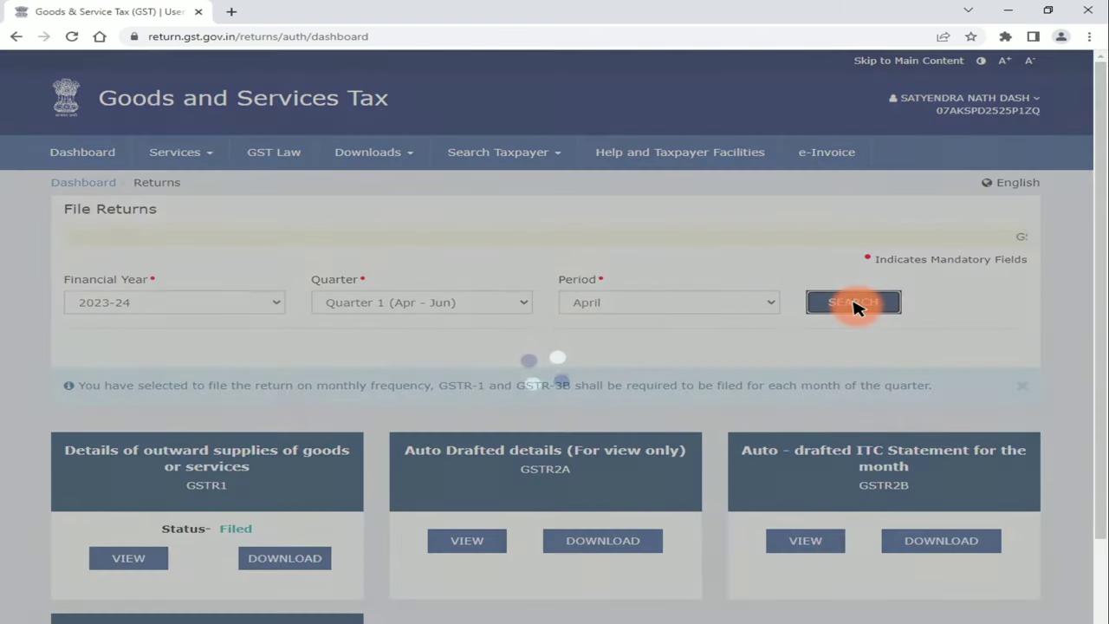
# View the auto-drafted GSTR2A details for the period and open the supplier list of B2B Invoices.
pyautogui.scroll(-3, 682, 355)
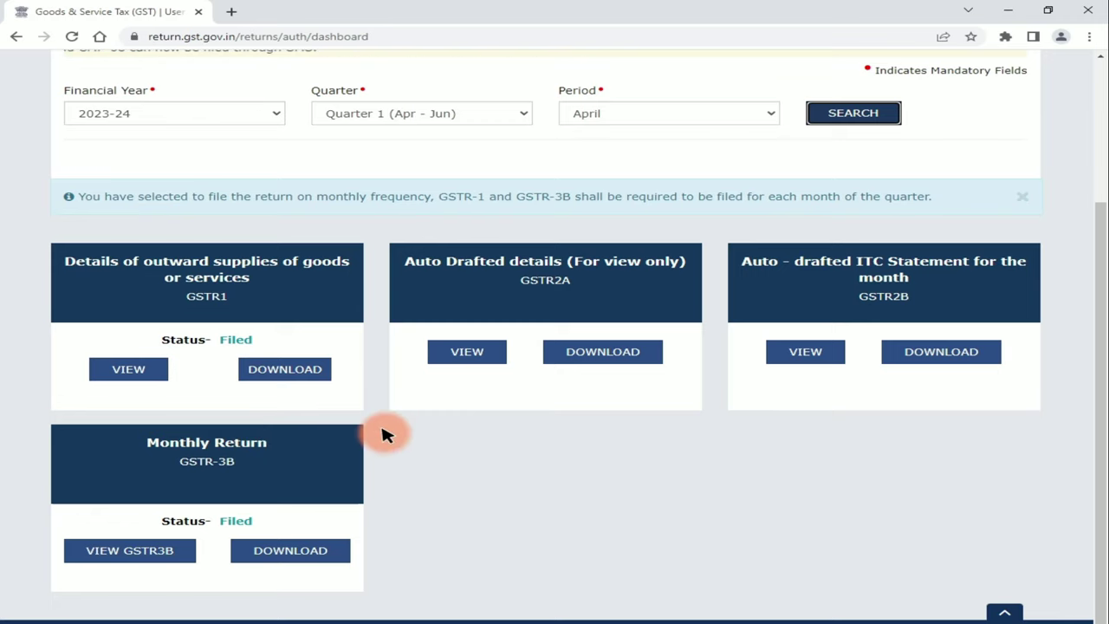
pyautogui.scroll(1, 386, 435)
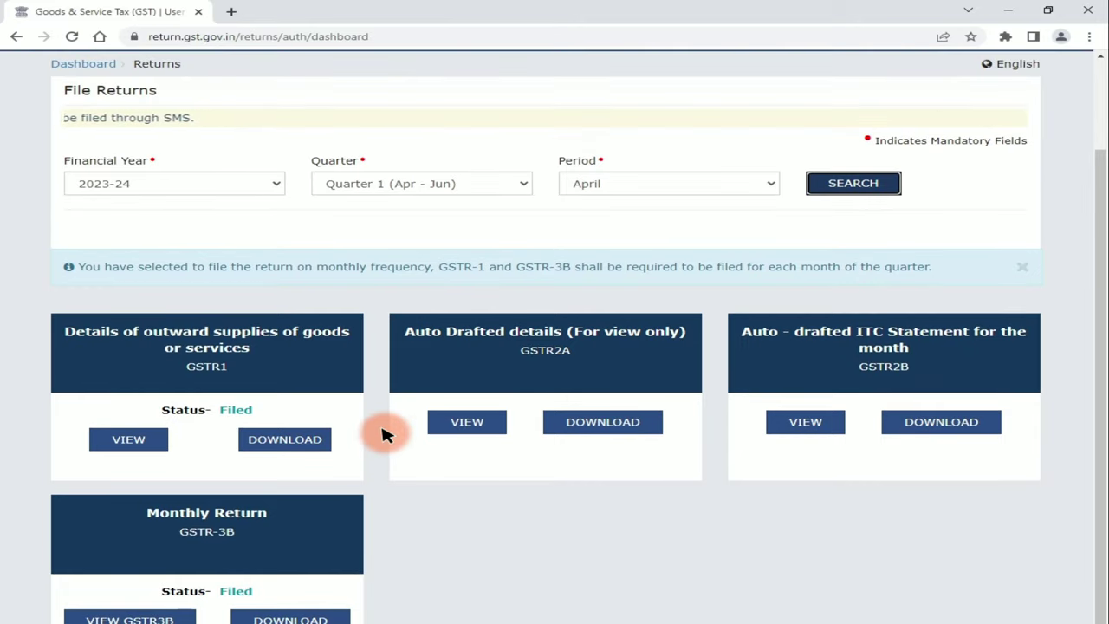
pyautogui.scroll(-1, 385, 435)
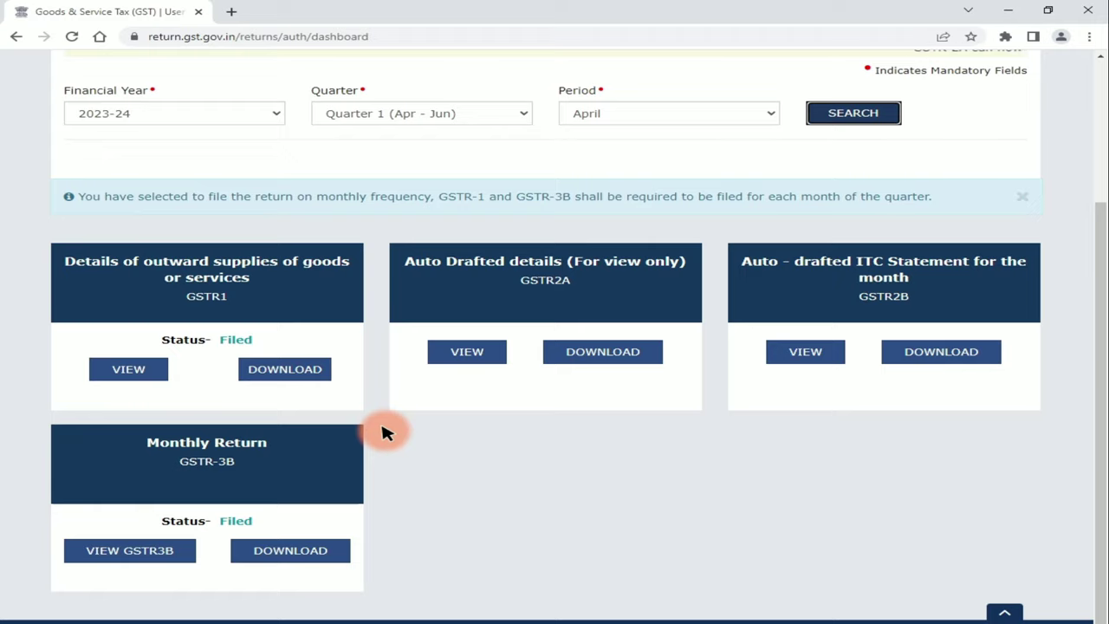
pyautogui.scroll(1, 386, 435)
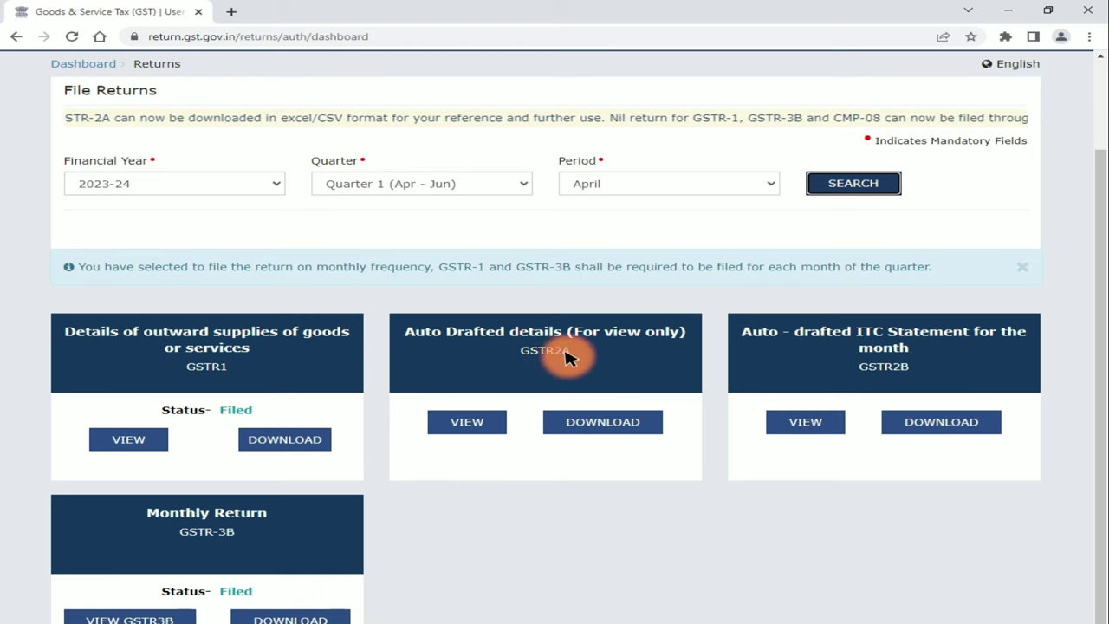
pyautogui.click(466, 423)
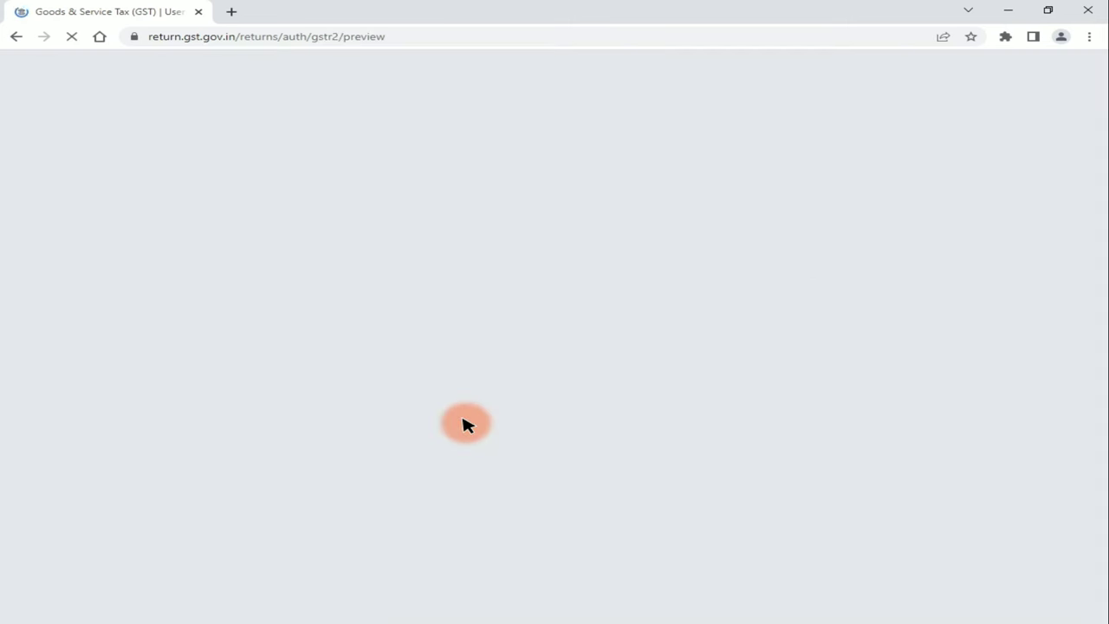
pyautogui.scroll(-2, 463, 424)
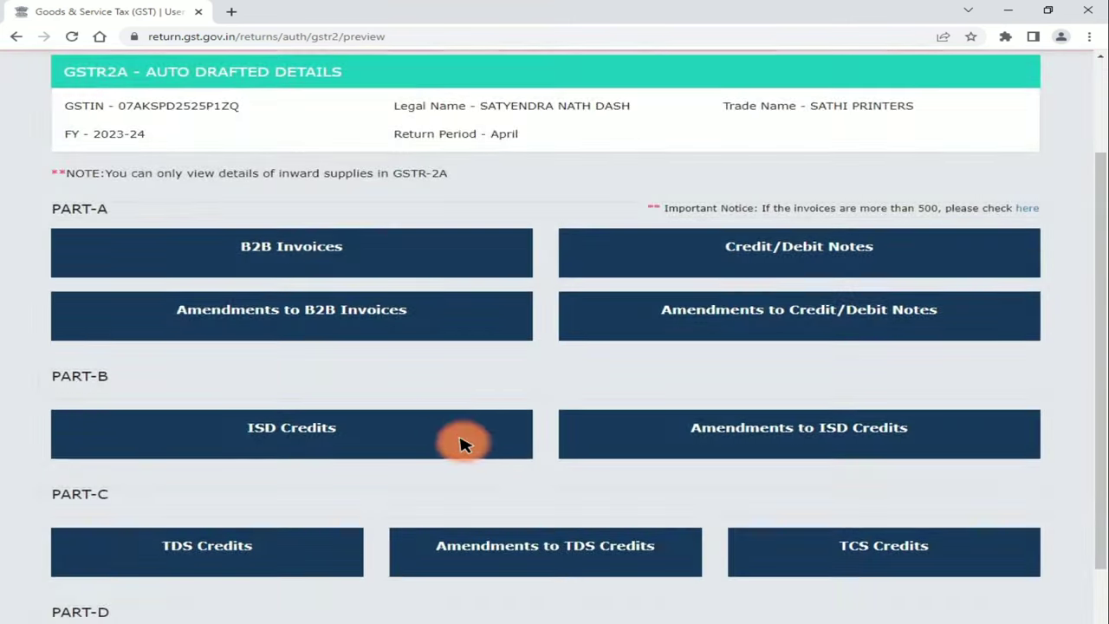
pyautogui.click(291, 250)
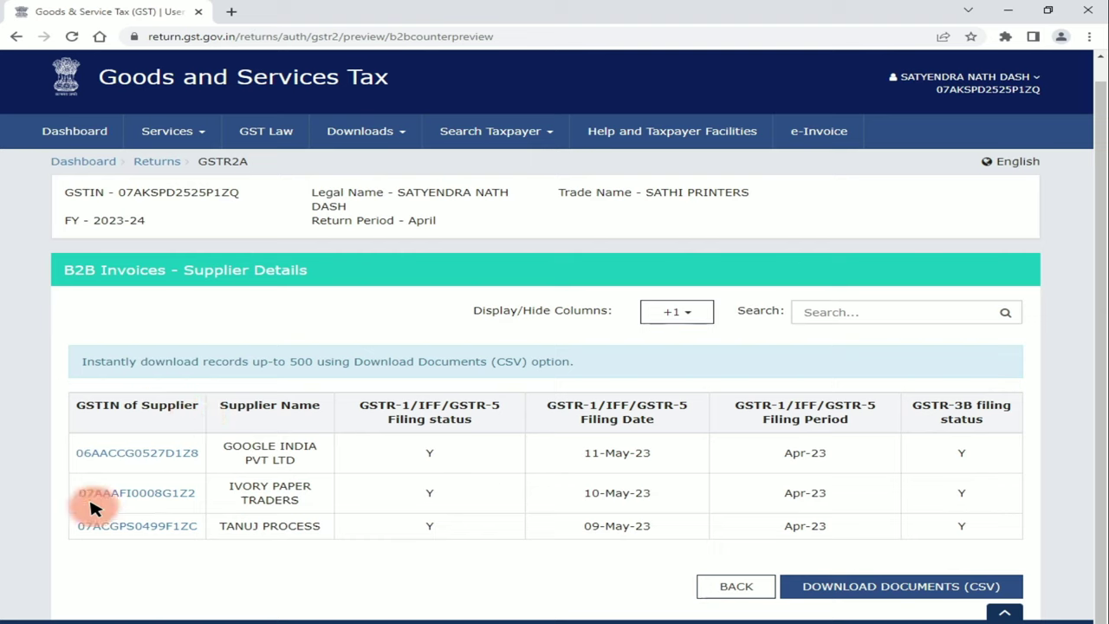
# View the B2B invoice summary uploaded by Ivory Paper Traders and return to the supplier list.
pyautogui.click(136, 493)
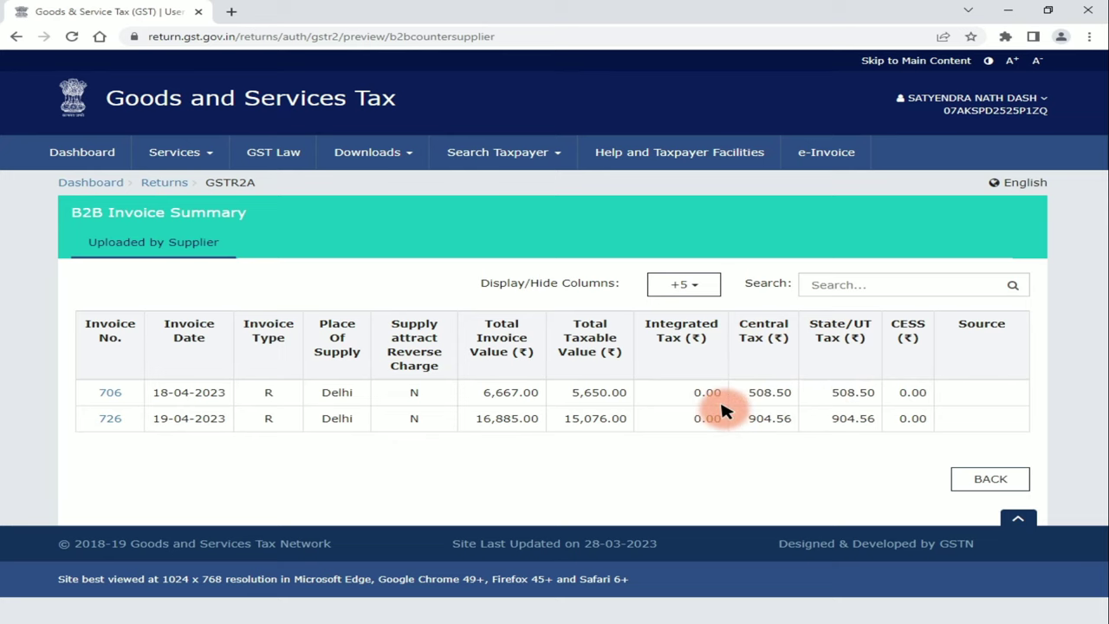
pyautogui.click(1008, 479)
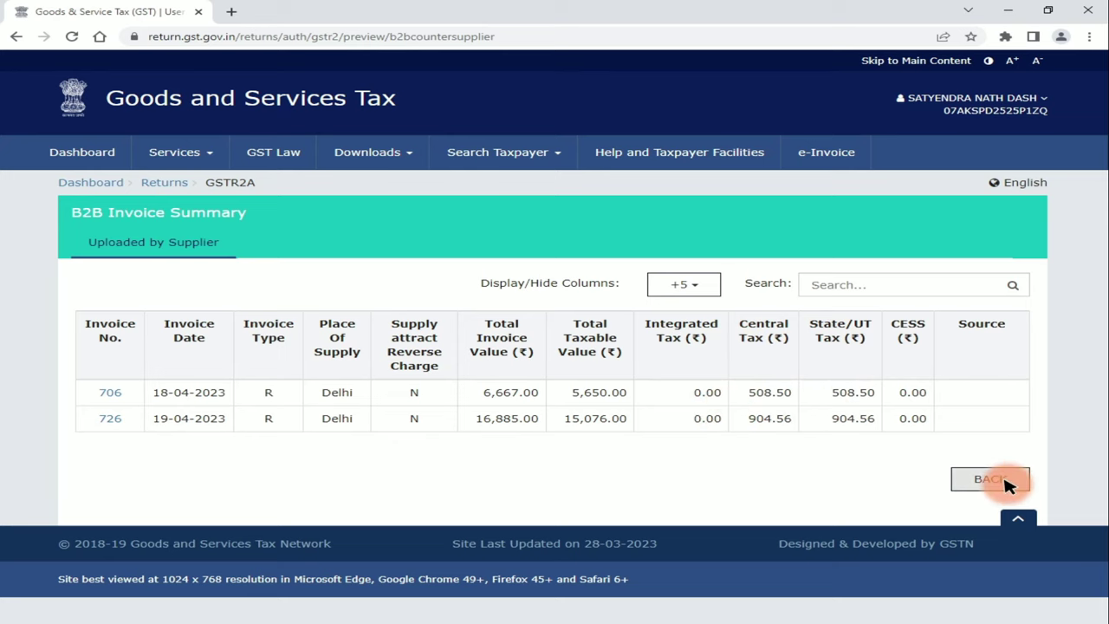
pyautogui.scroll(-1, 554, 465)
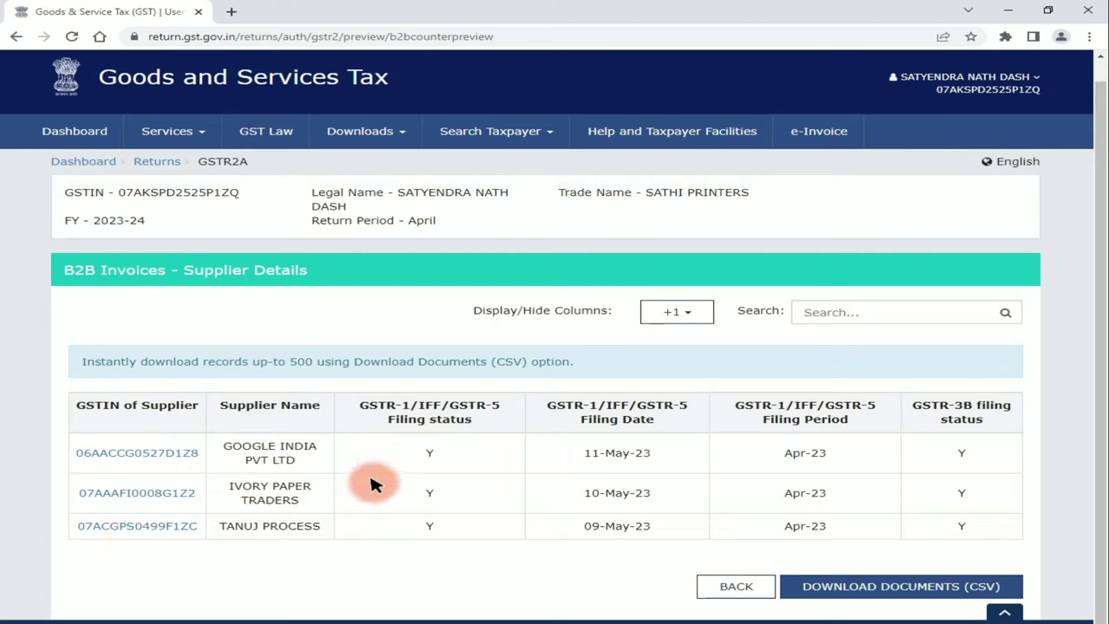
pyautogui.scroll(1, 373, 485)
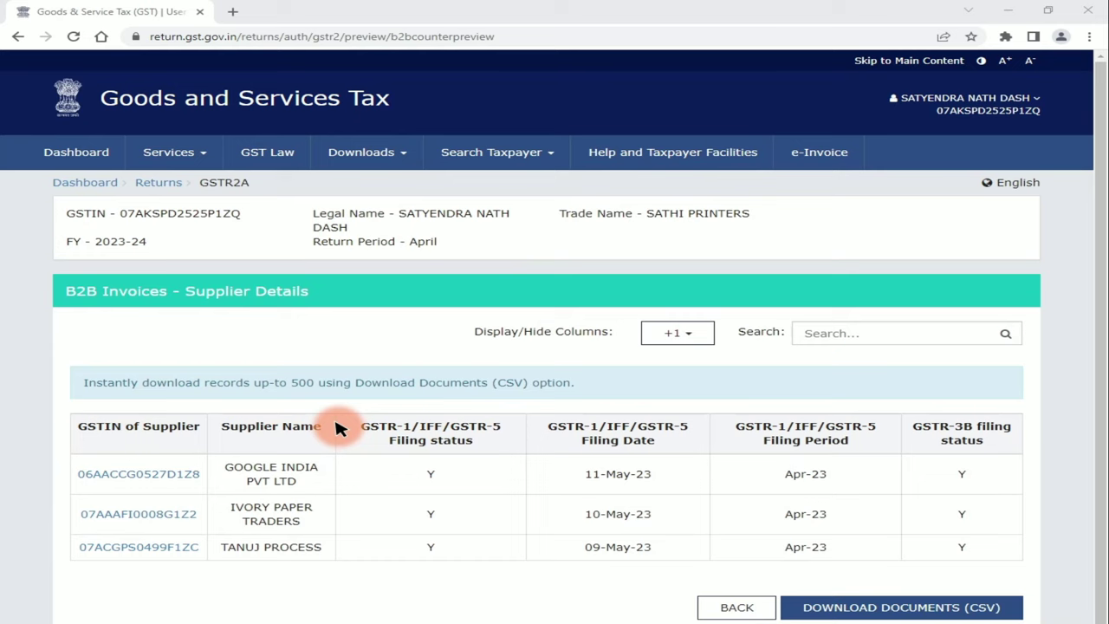
pyautogui.scroll(-1, 371, 378)
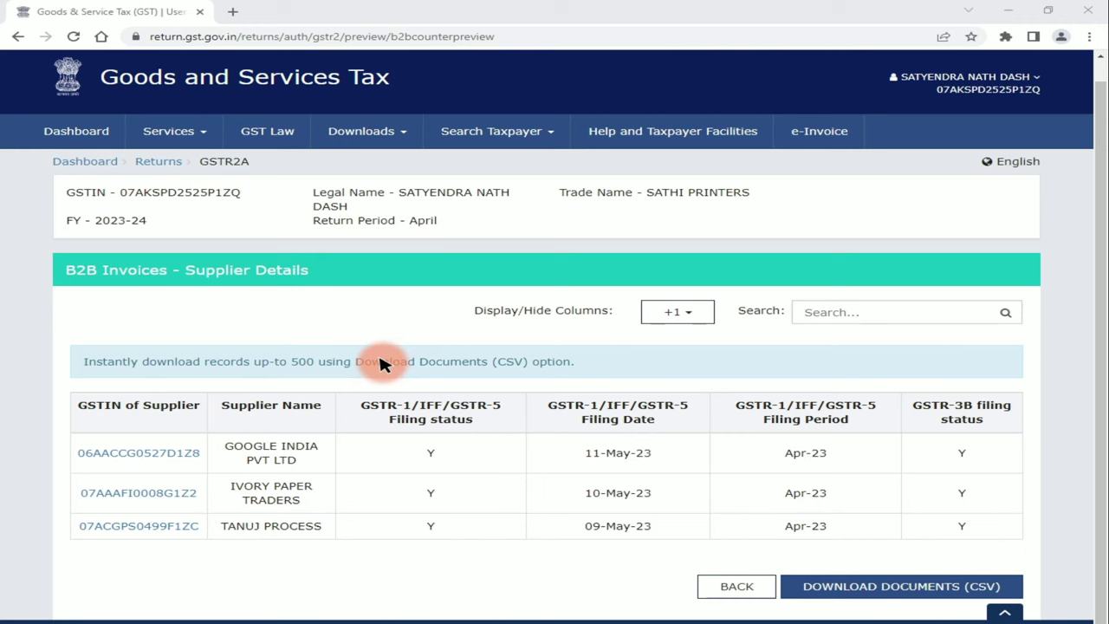
pyautogui.scroll(1, 389, 347)
pyautogui.scroll(-1, 389, 347)
pyautogui.scroll(1, 657, 360)
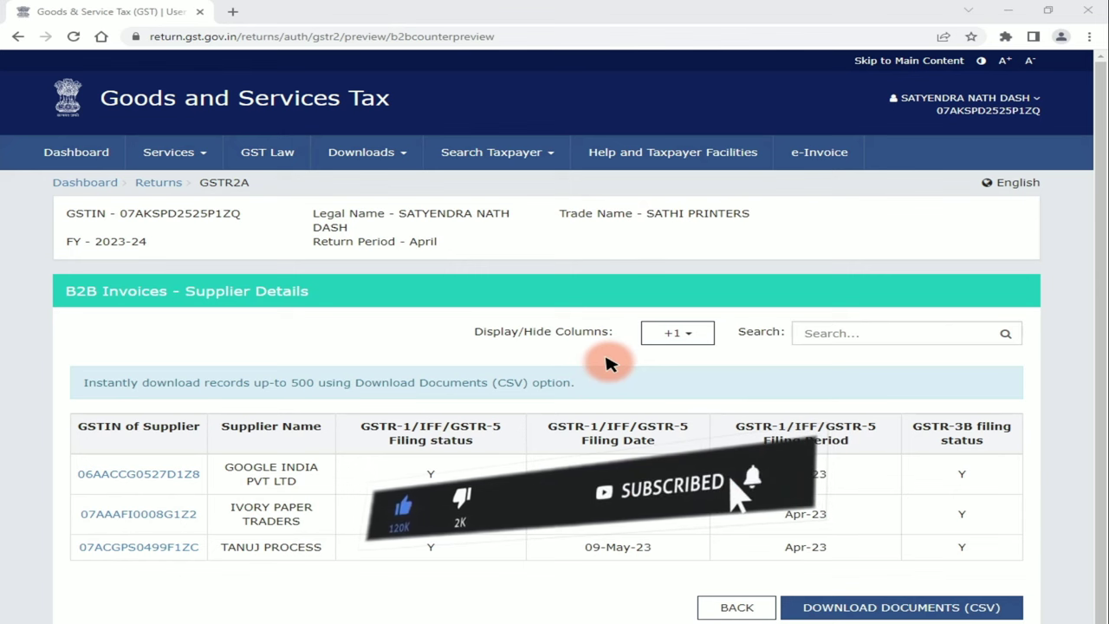
pyautogui.scroll(-1, 596, 368)
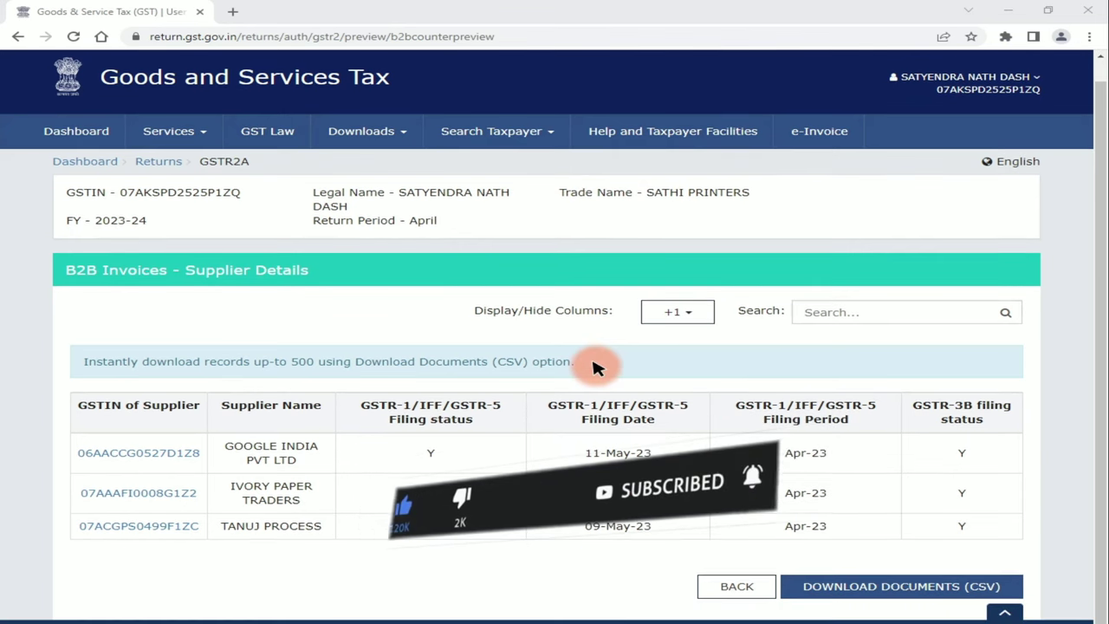